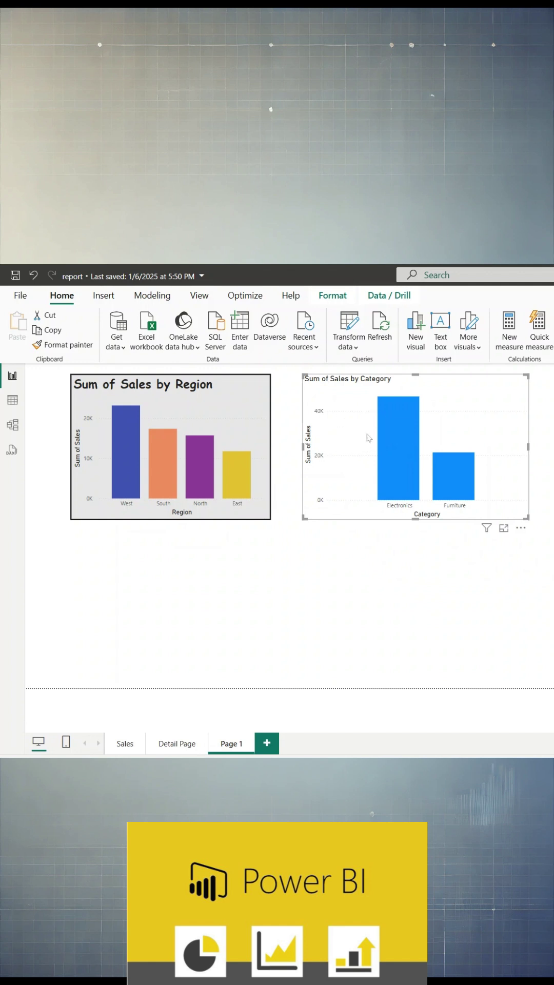
Copy the Sales by Region chart's bold title, grey background and border with Format Painter
click(201, 423)
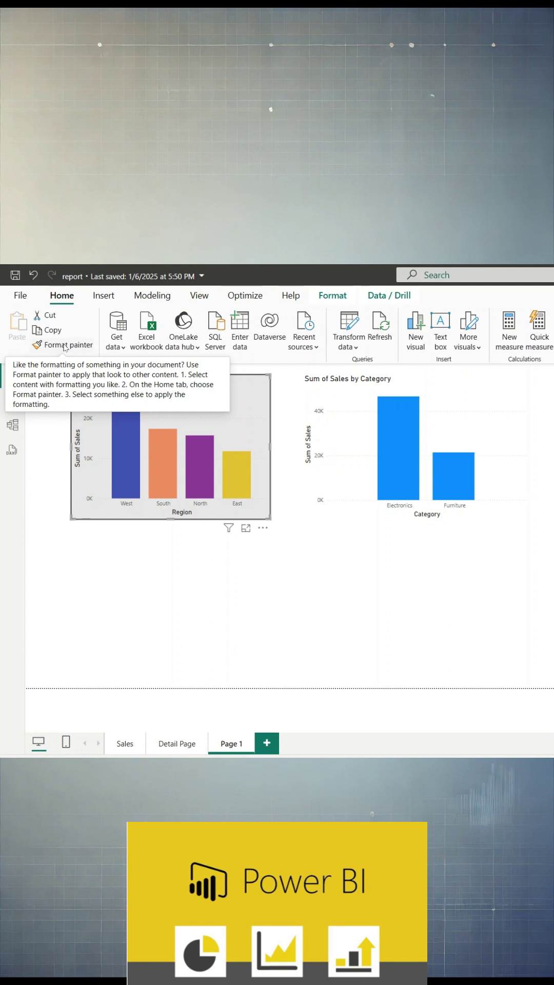
click(65, 346)
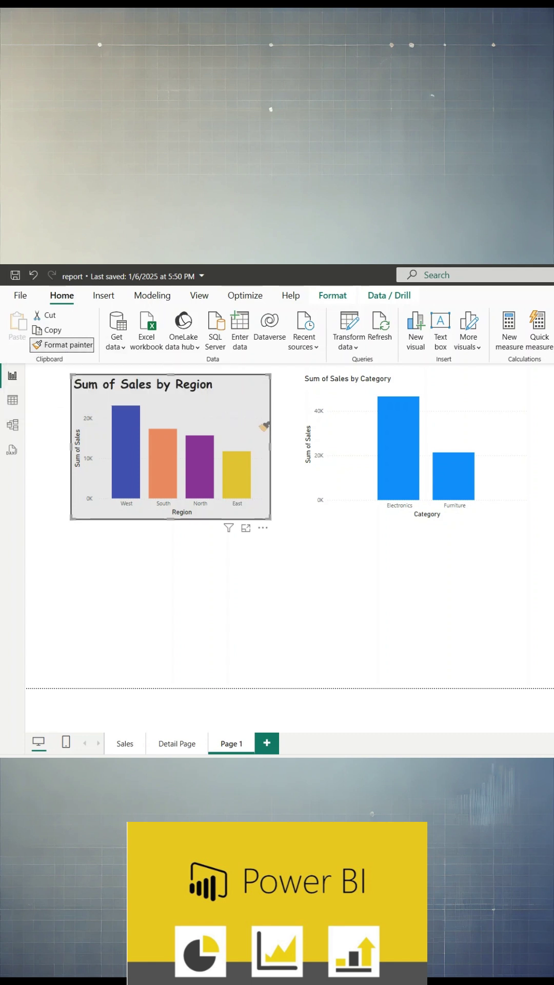
mouse_move(416, 446)
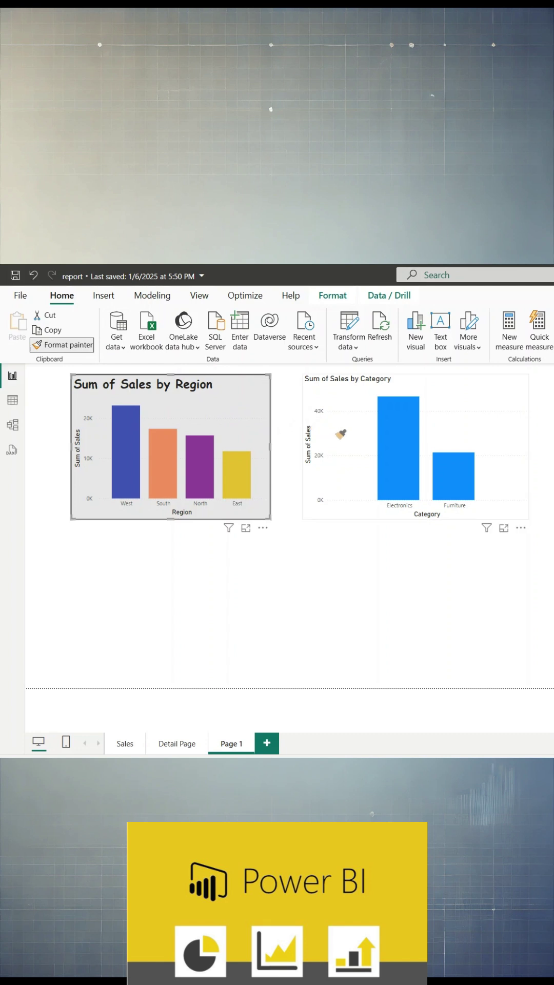
click(339, 433)
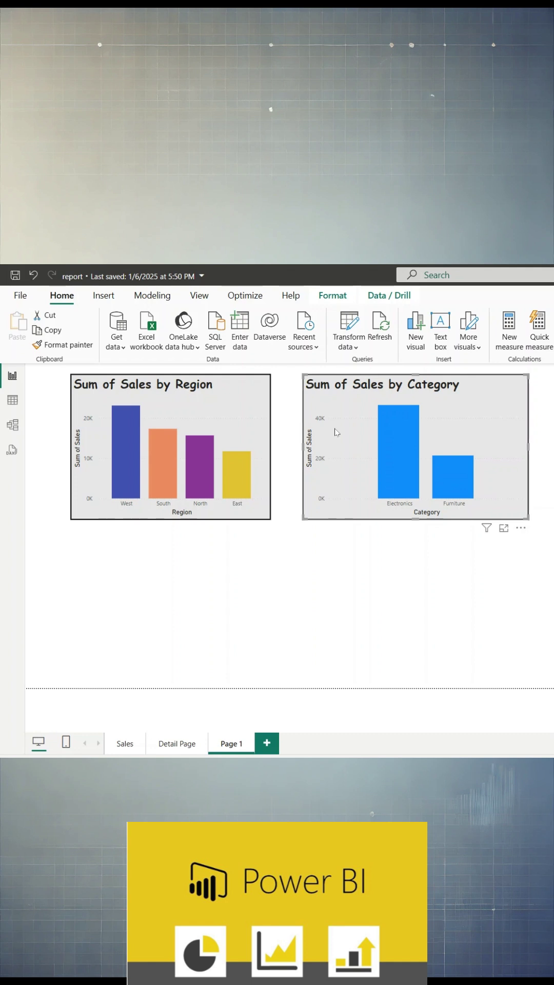